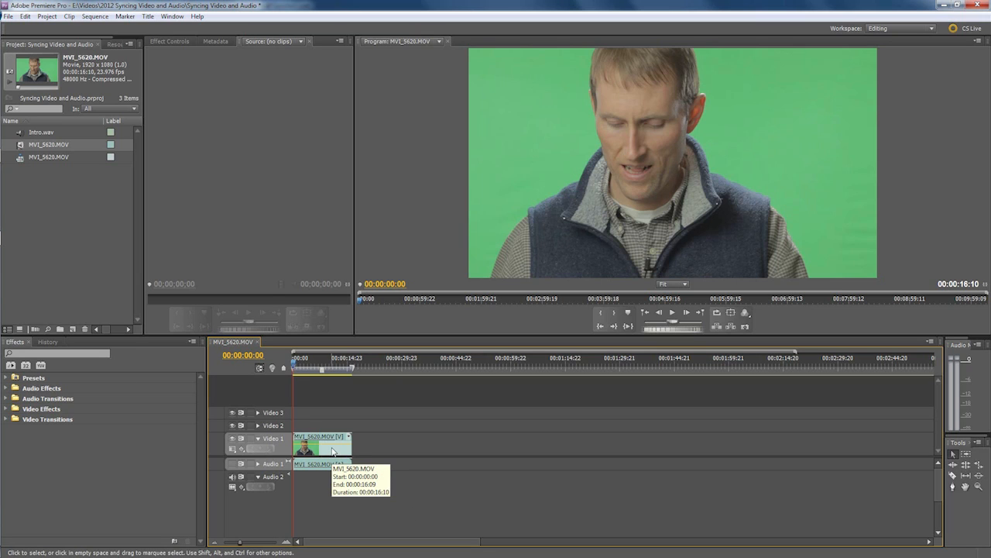
Place Intro.wav at the start of the Audio 2 track and expand Audio 1 to show its waveform.
click(21, 134)
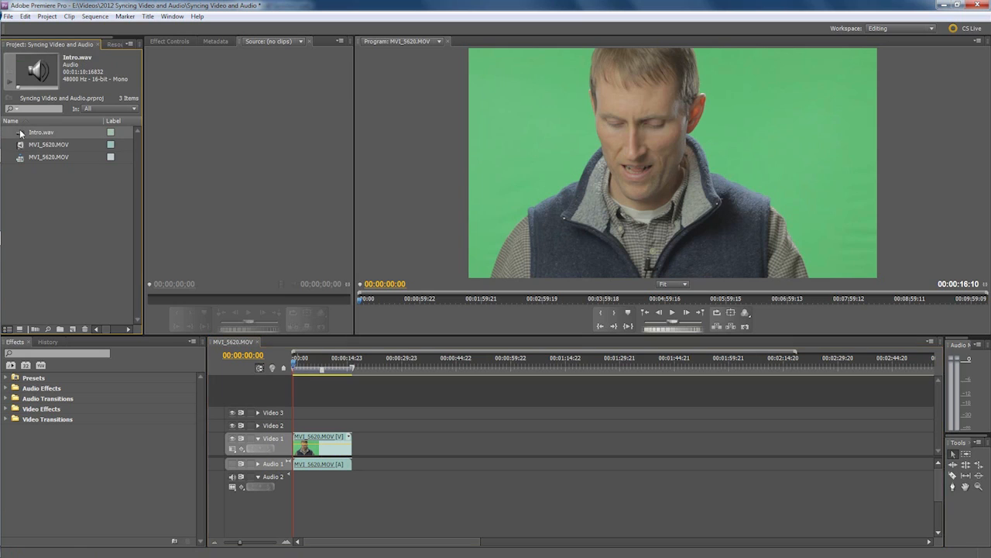
drag(21, 133, 307, 488)
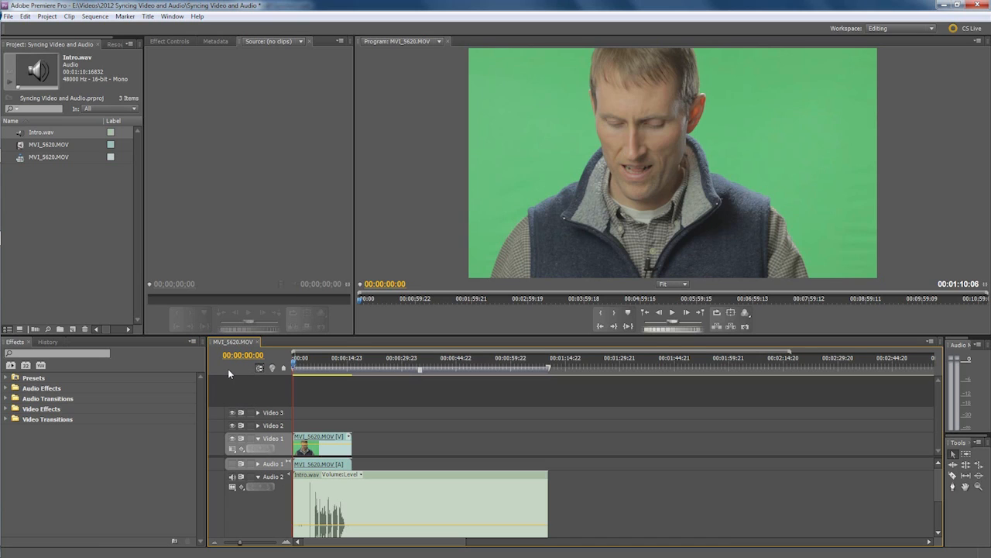
key(grave)
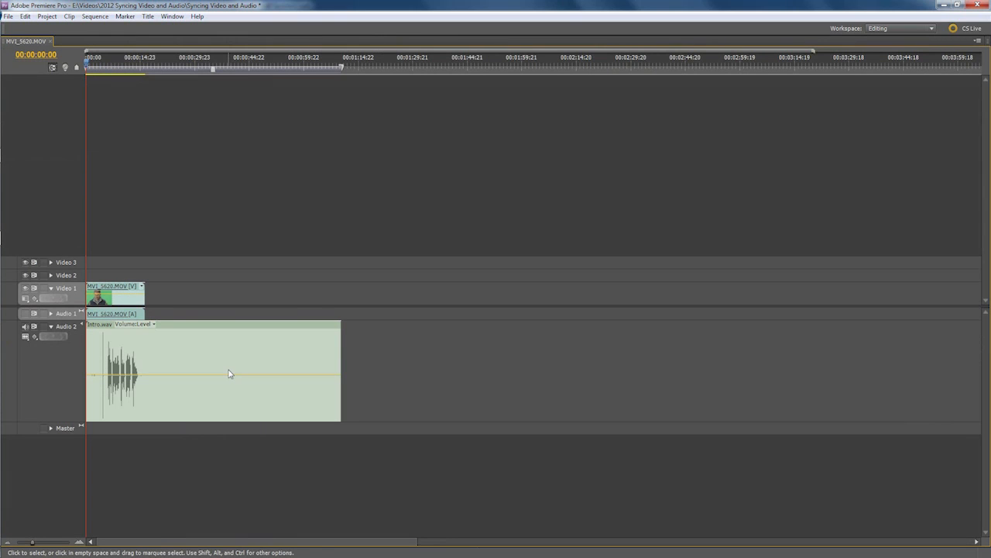
click(51, 313)
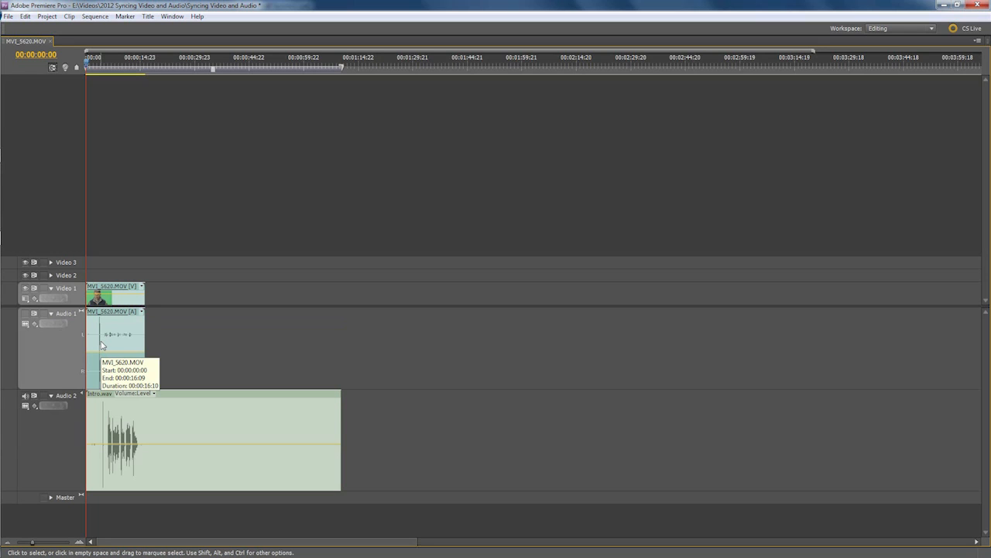
Play to the clap and place the playhead at the start of the camera audio's clap spike, at 00:00:03:16.
click(107, 408)
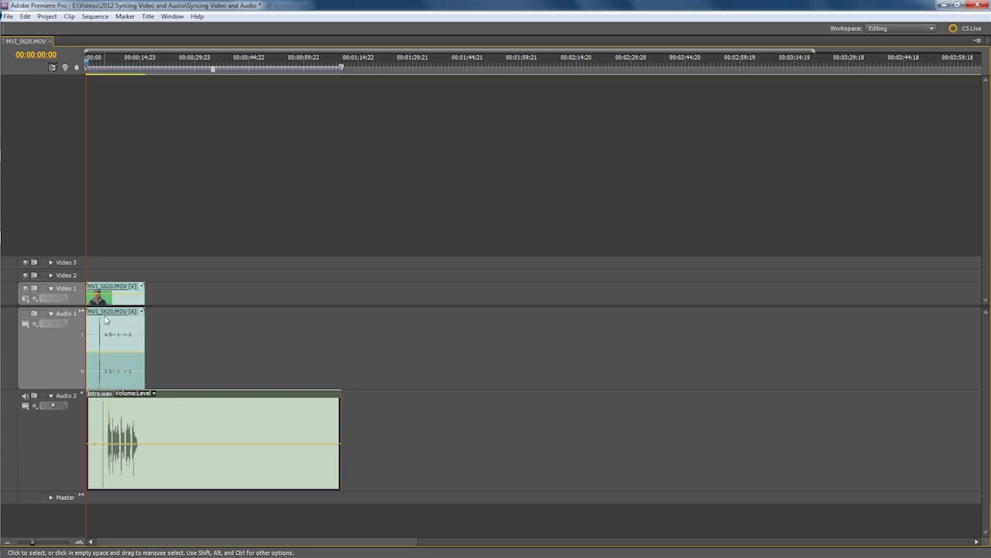
key(space)
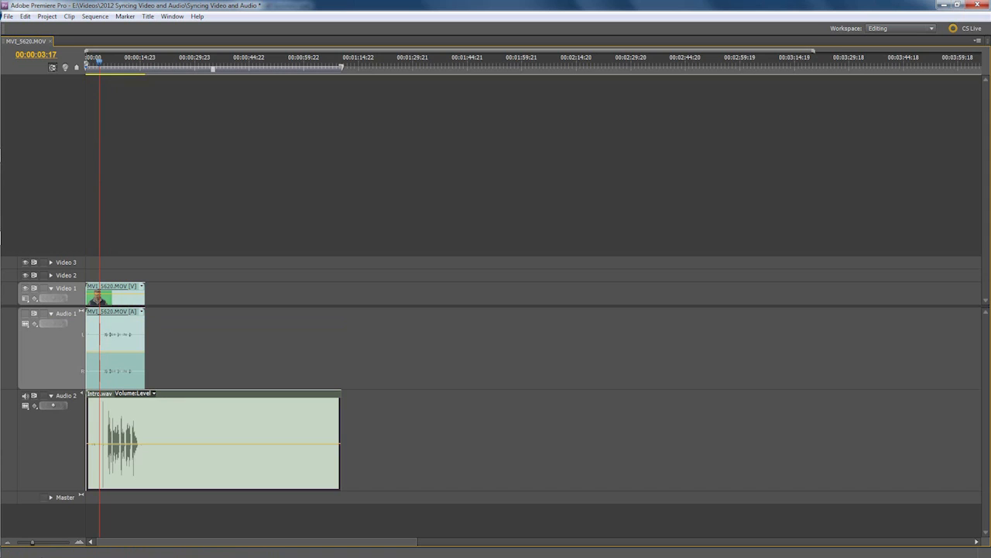
drag(32, 542, 96, 546)
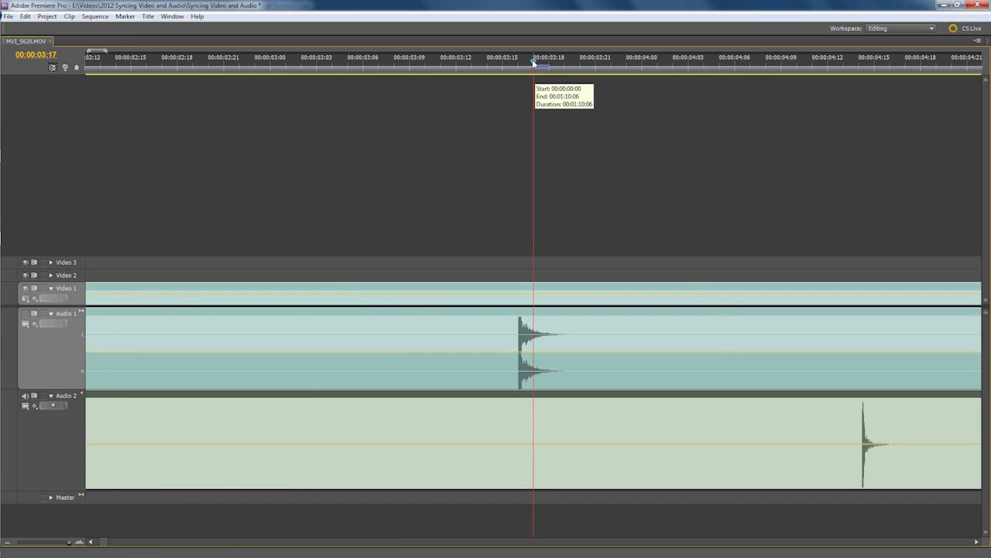
mouse_move(531, 61)
mouse_down()
mouse_move(490, 62)
mouse_move(523, 65)
mouse_up()
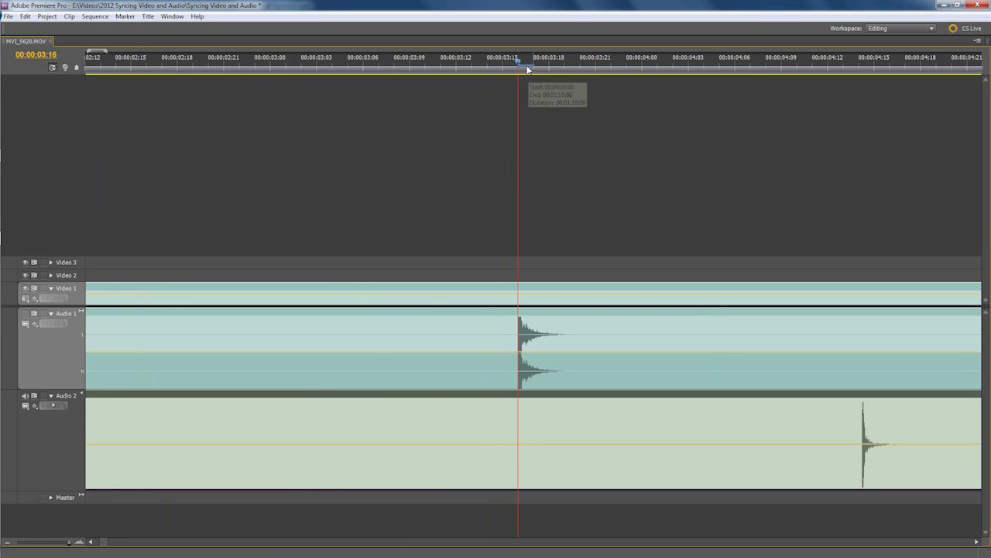
Set the playhead to Intro.wav's clap spike at 00:00:04:14 and shift the MVI_5620.MOV clip until its clap spike lines up there.
drag(517, 59, 860, 90)
drag(619, 333, 917, 342)
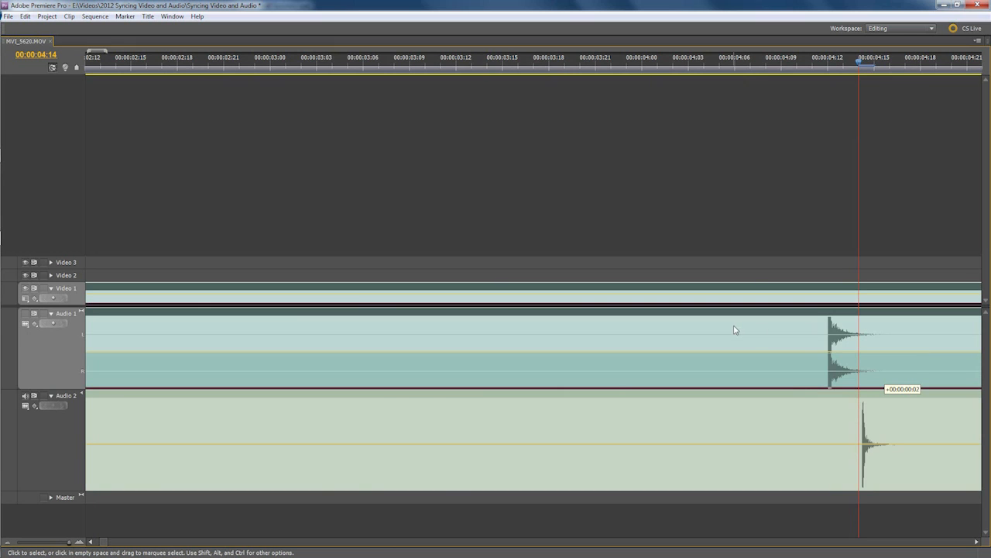
mouse_move(103, 546)
mouse_down()
mouse_move(81, 548)
mouse_move(122, 549)
mouse_move(104, 548)
mouse_up()
drag(613, 327, 639, 327)
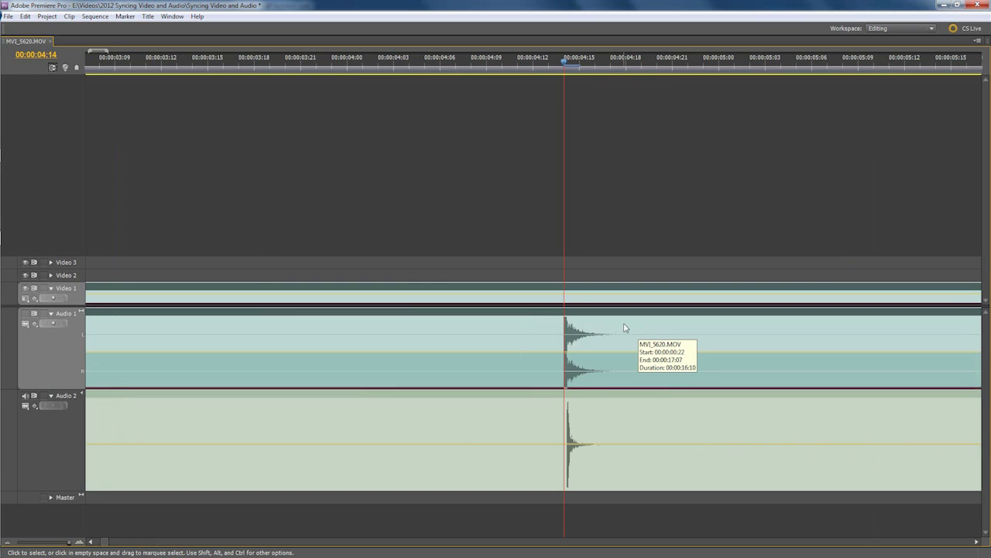
Unmute Audio 1, play both audio tracks together from 00:00:03:10 to check the sync, and mute Audio 1 again.
click(25, 314)
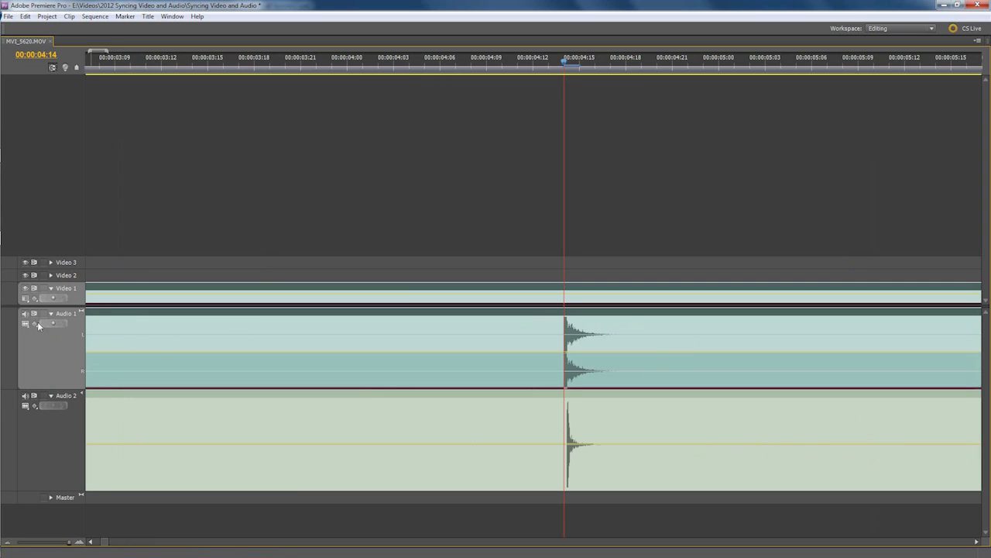
click(130, 60)
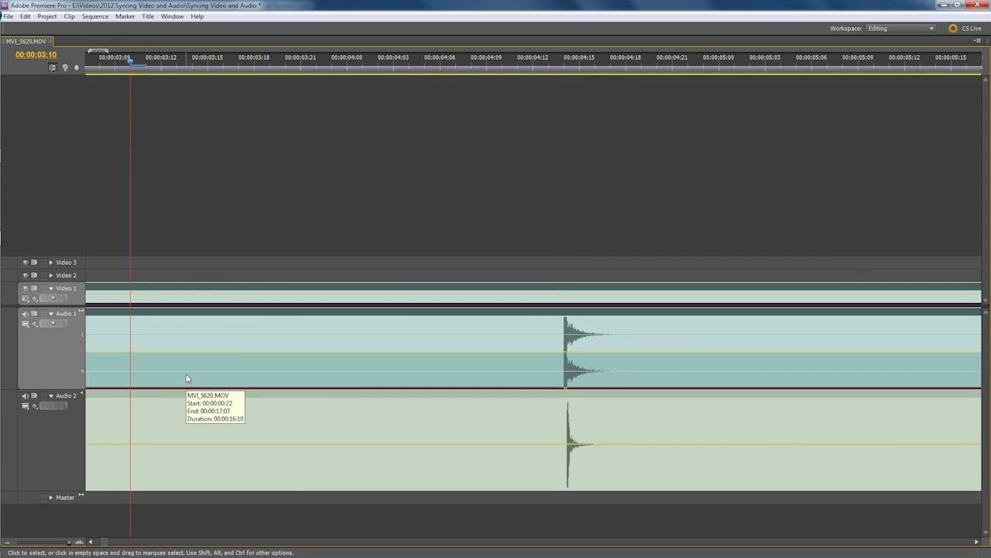
key(space)
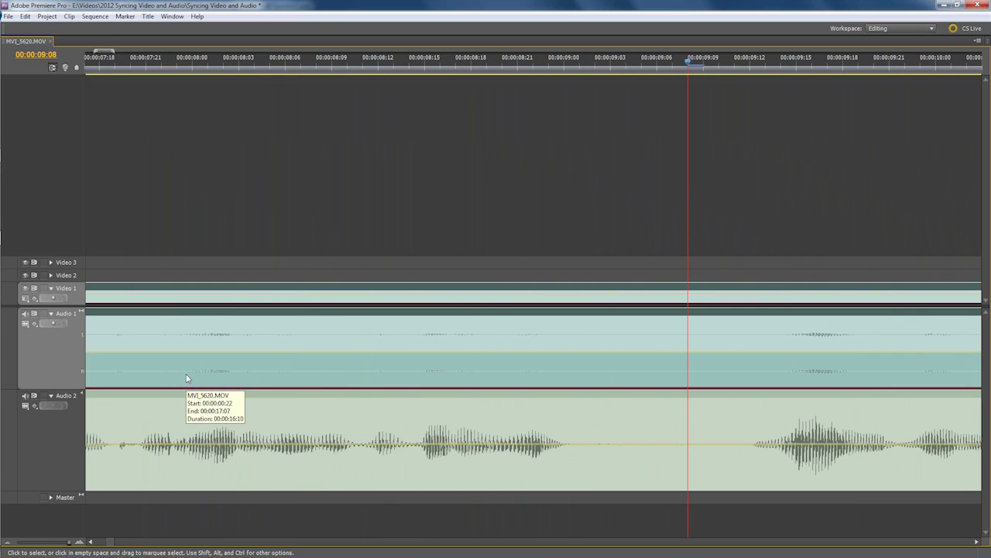
mouse_move(114, 544)
mouse_down()
mouse_move(97, 546)
mouse_move(107, 547)
mouse_up()
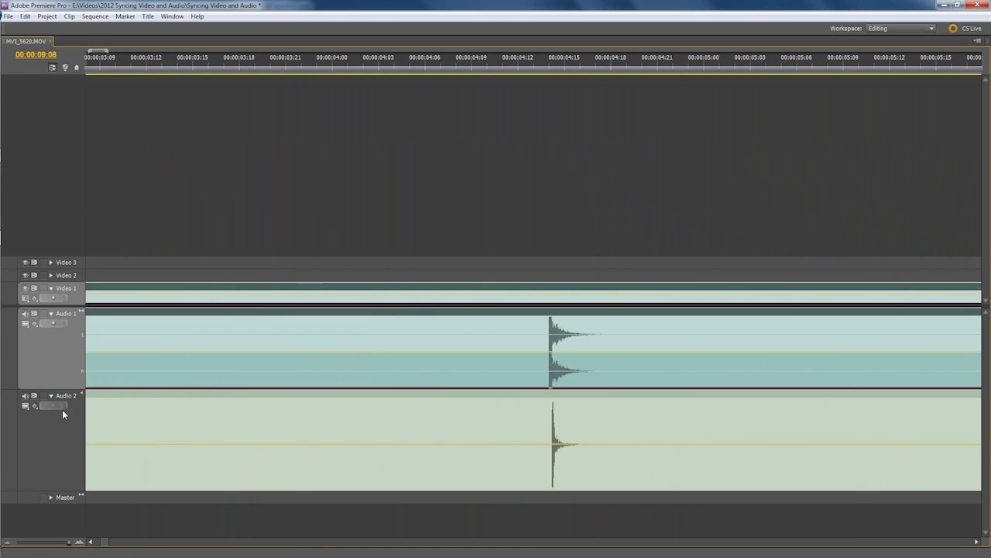
click(25, 315)
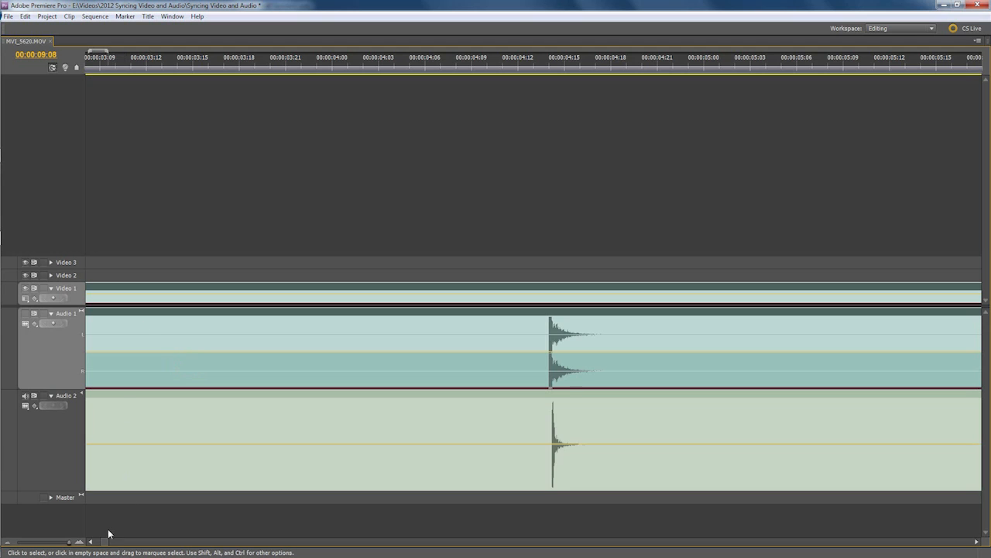
Split Intro.wav with the Razor tool at the start of the video clip, at 00:00:00:22.
drag(105, 541, 94, 543)
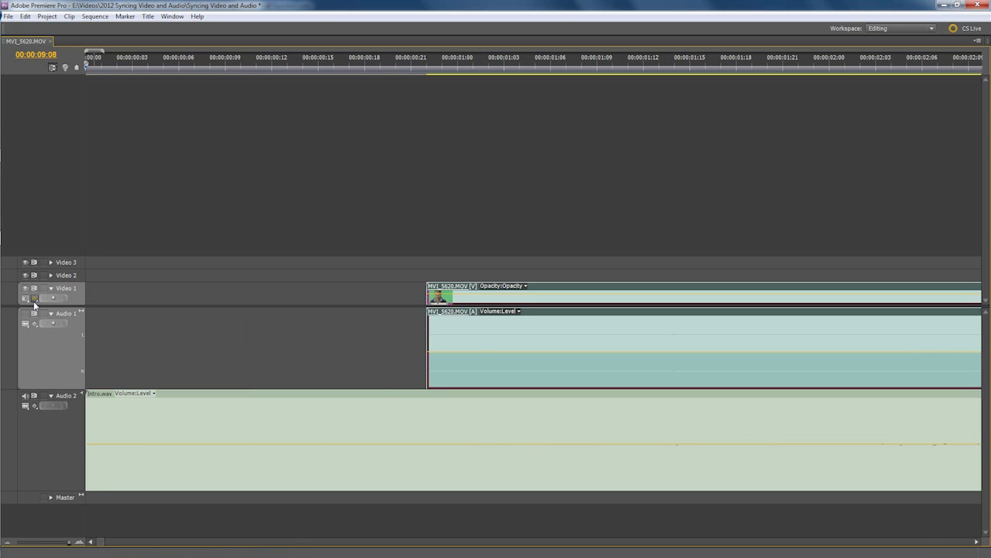
key(grave)
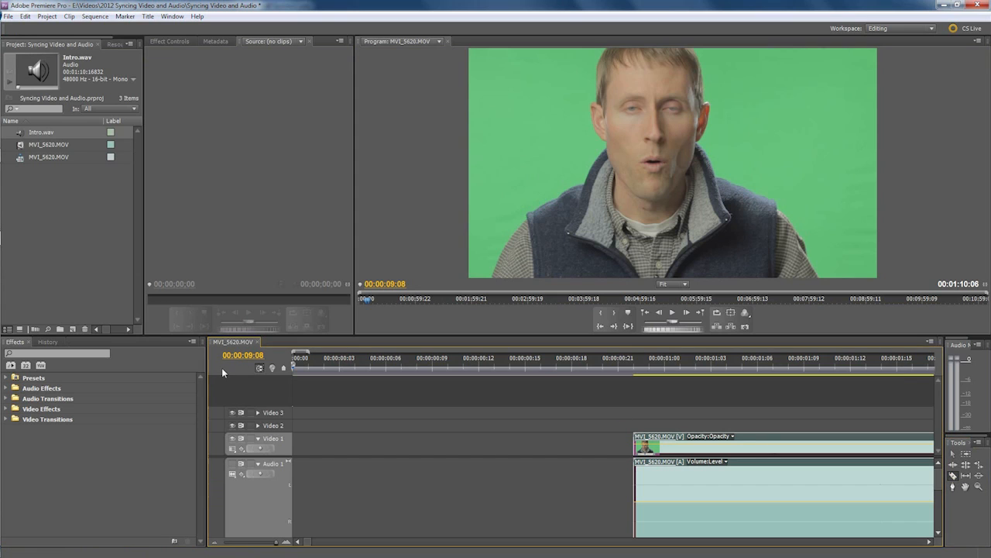
key(grave)
click(427, 57)
key(c)
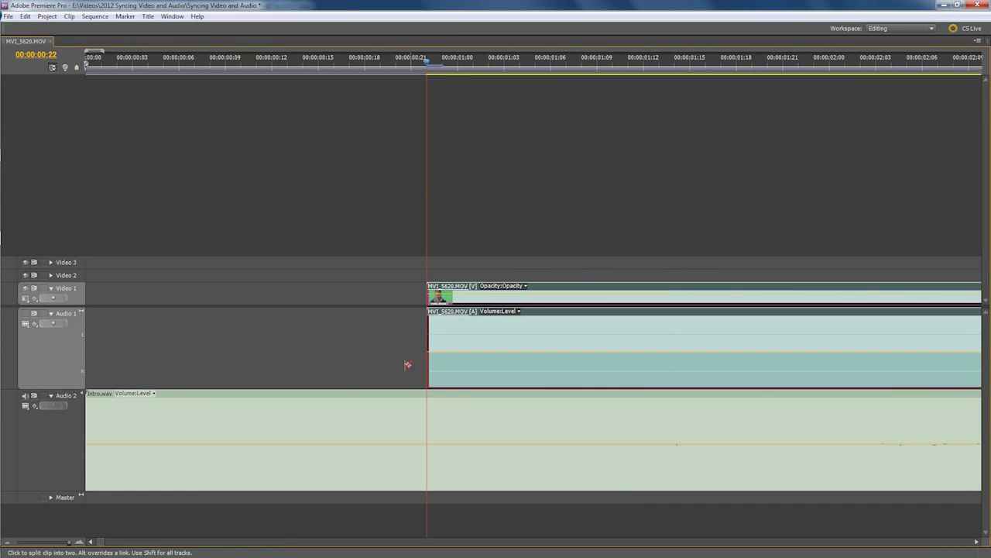
click(429, 411)
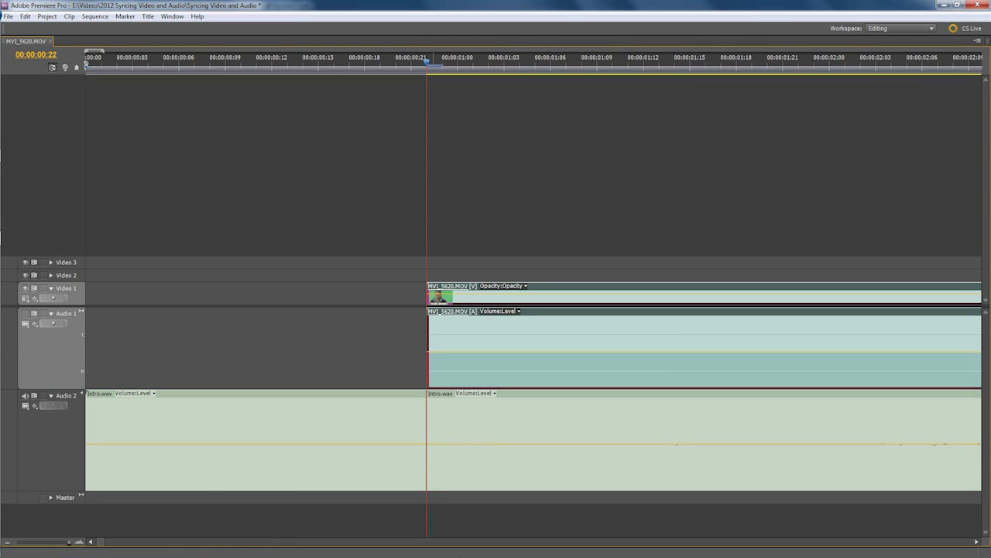
Split Intro.wav at the end of the video clip, at 00:00:17:08.
scroll(837, 547, down, 10)
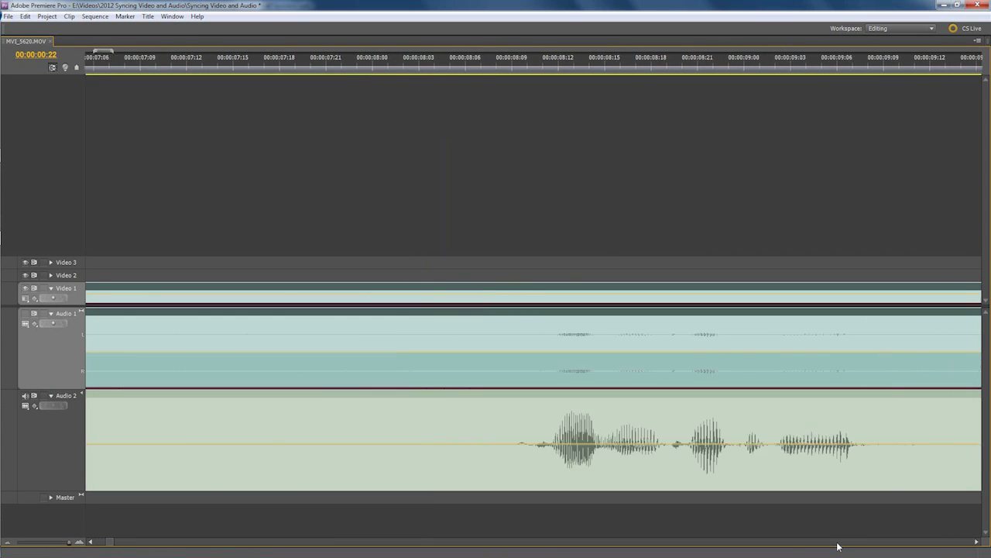
scroll(837, 547, down, 1)
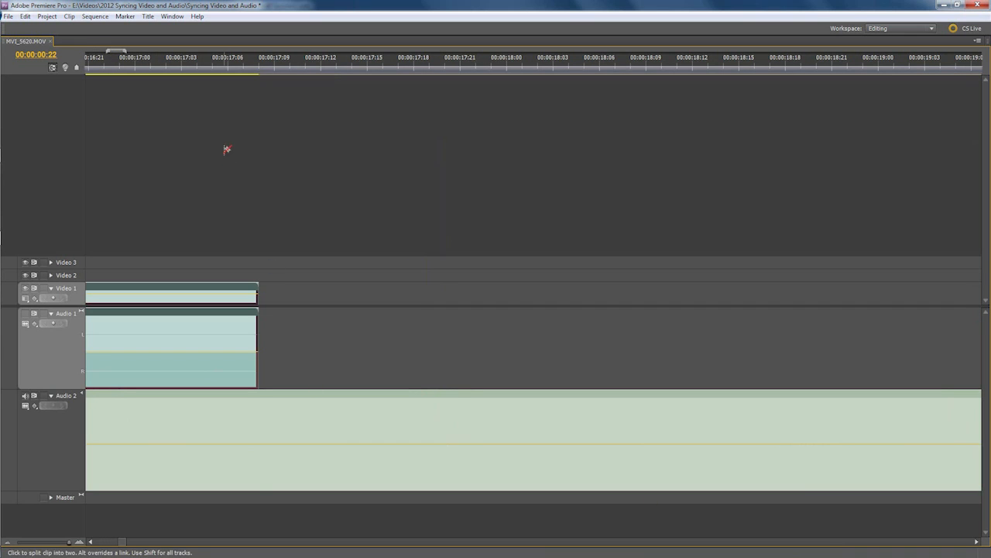
click(257, 61)
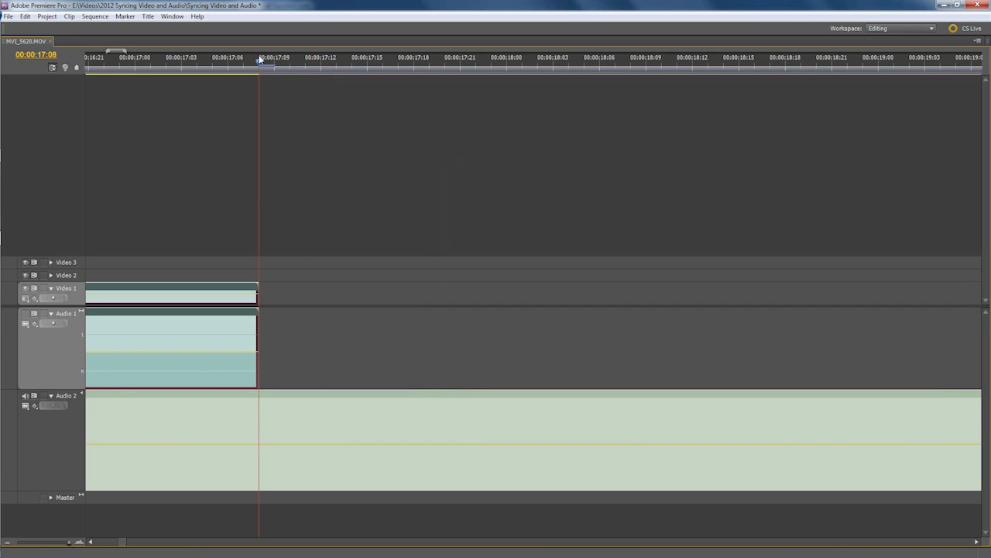
click(261, 404)
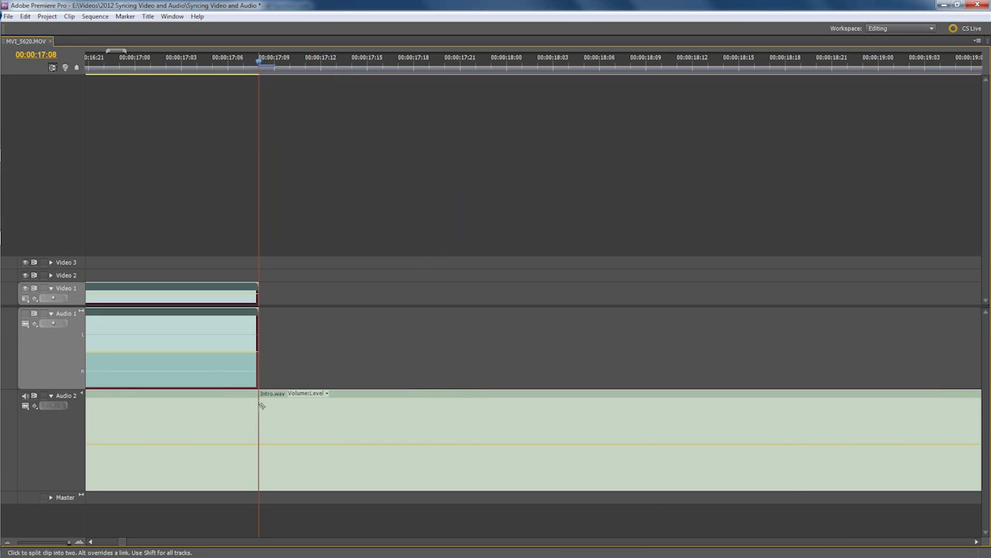
Switch to the Selection tool and delete the Intro.wav segment that extends past the end of the video.
key(grave)
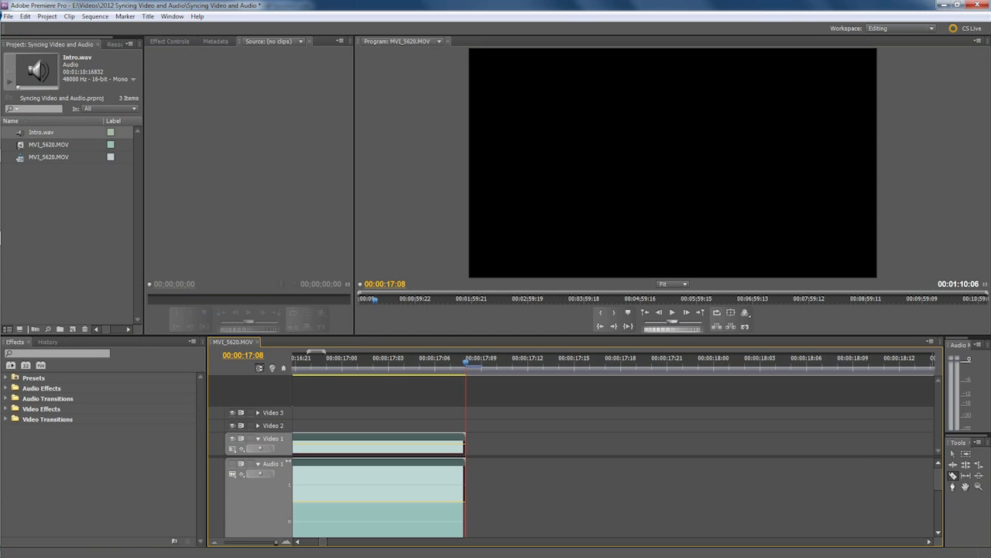
click(953, 454)
key(grave)
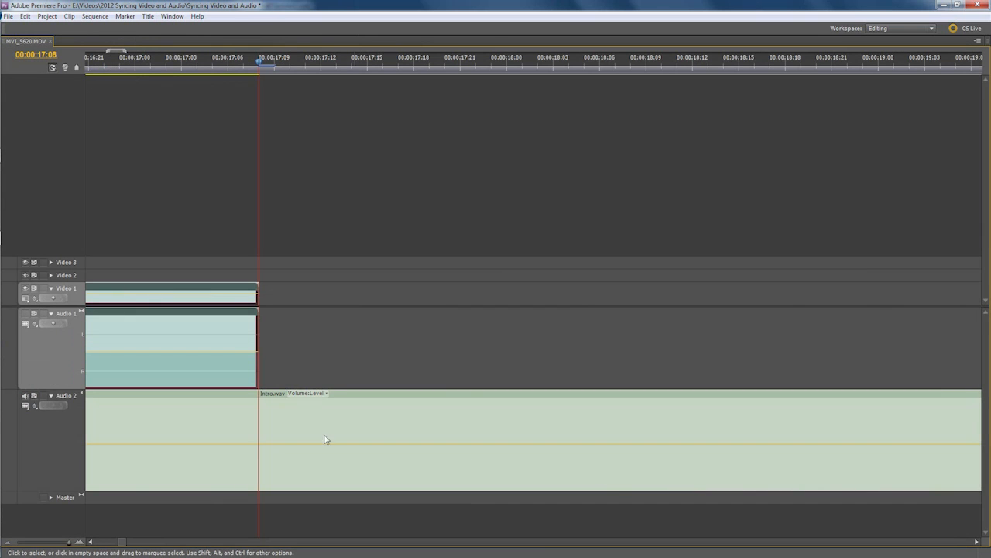
click(297, 426)
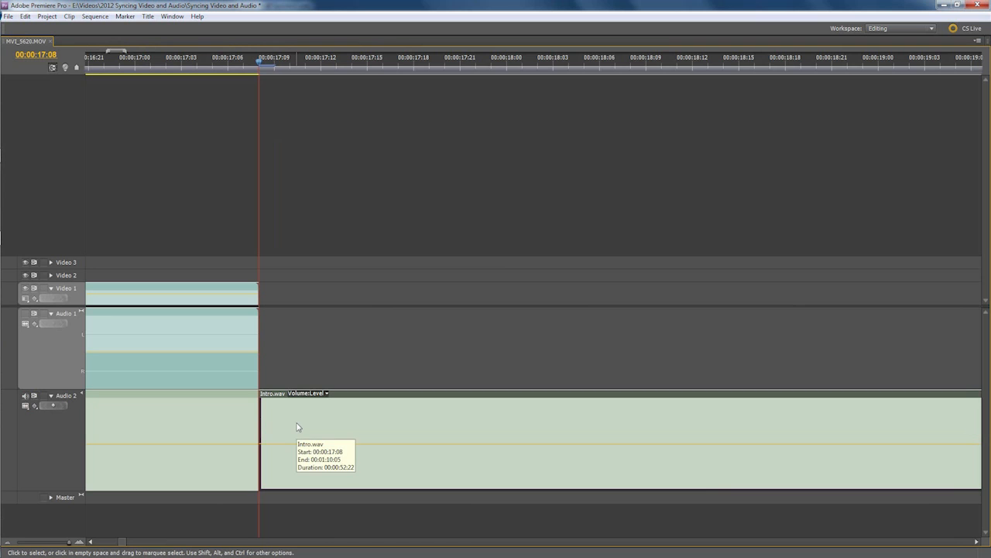
key(Delete)
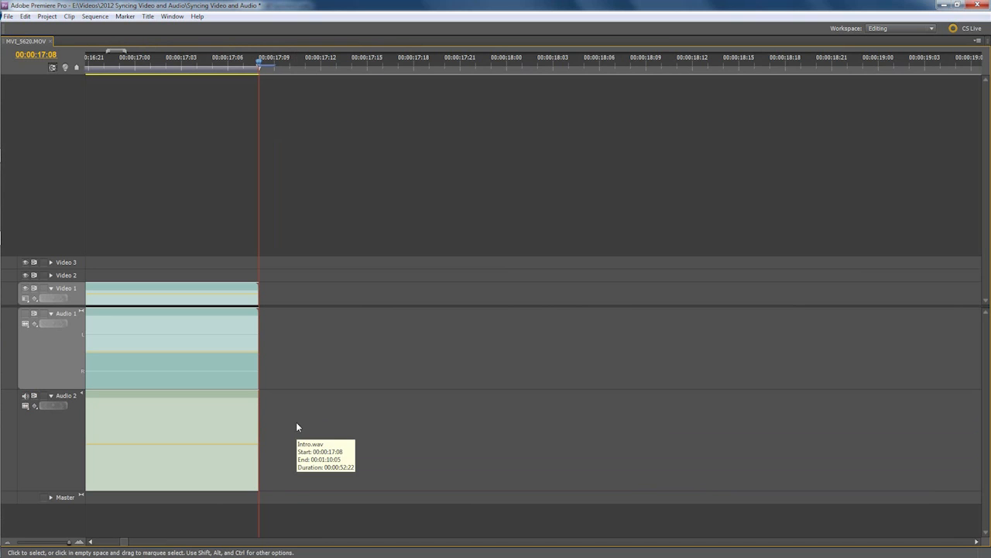
Delete the Intro.wav segment that precedes the start of the video clip.
click(99, 541)
drag(98, 542, 81, 541)
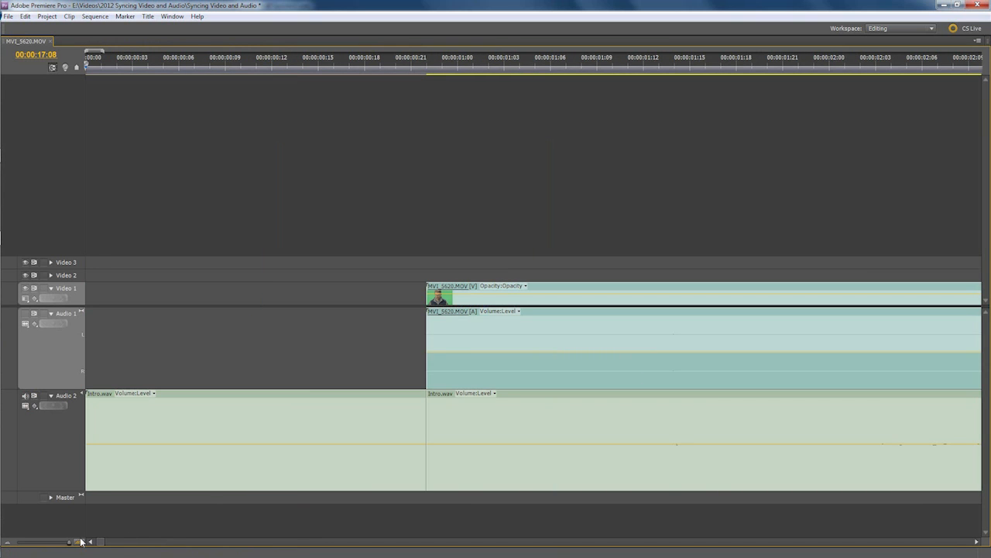
click(226, 438)
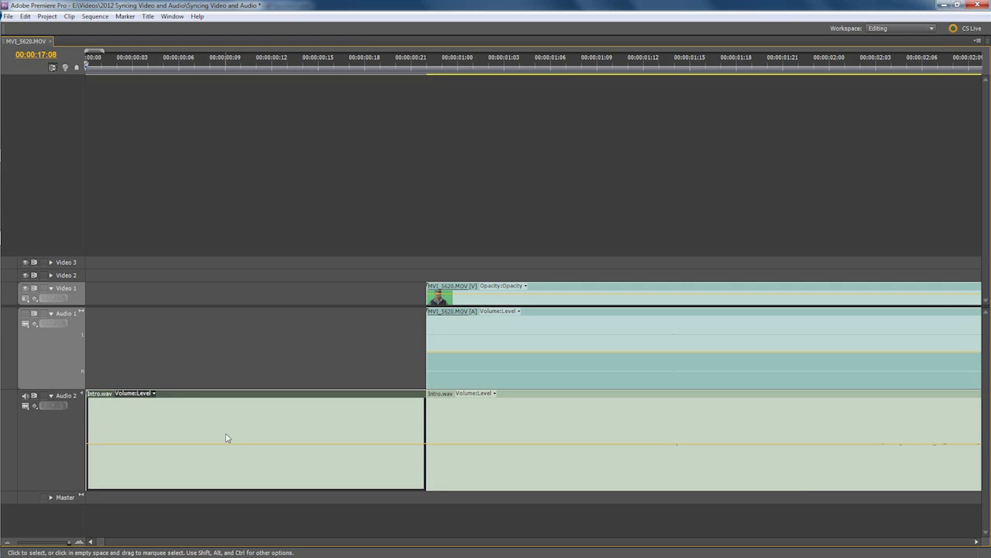
key(Delete)
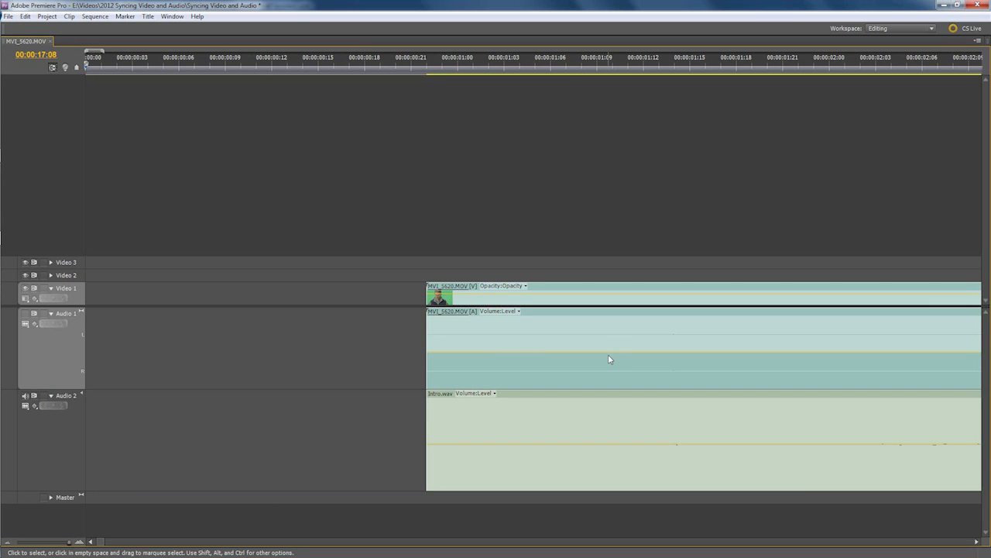
Unlink the MVI_5620.MOV video from its camera audio and delete the audio clip on Audio 1.
key(grave)
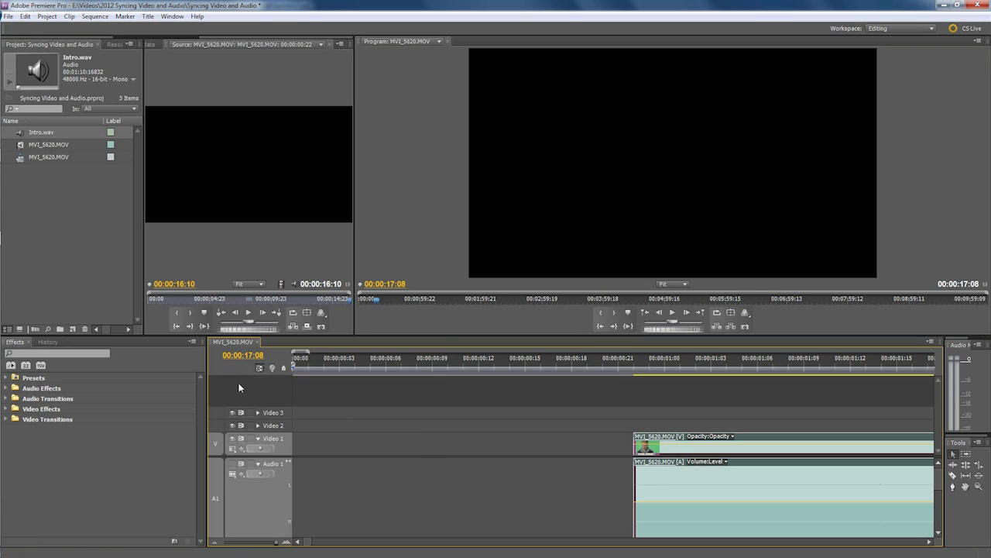
key(grave)
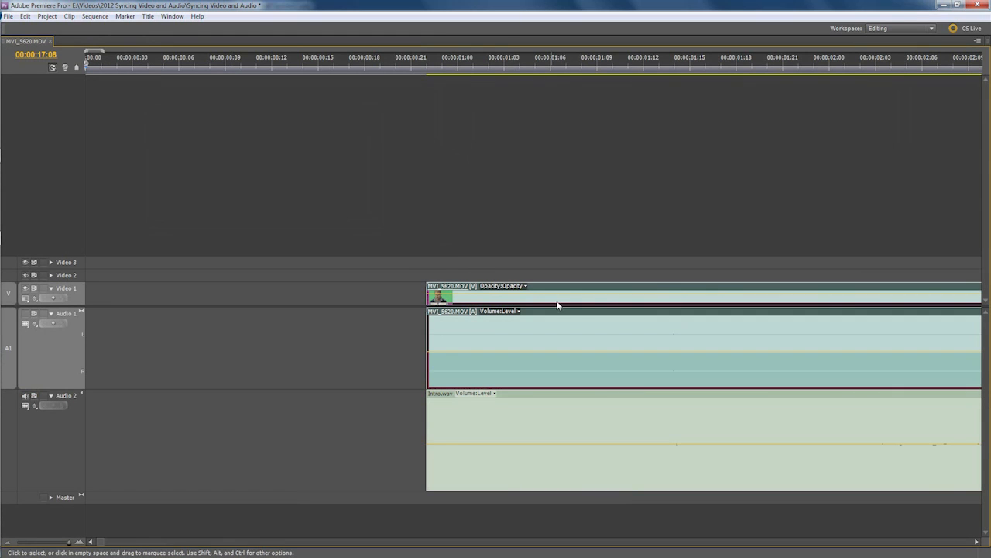
right_click(515, 335)
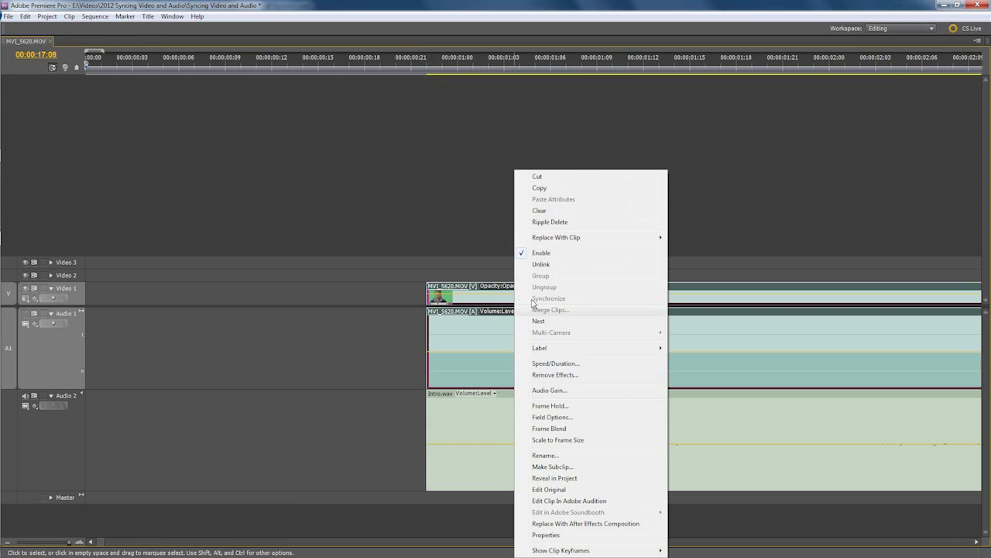
click(542, 267)
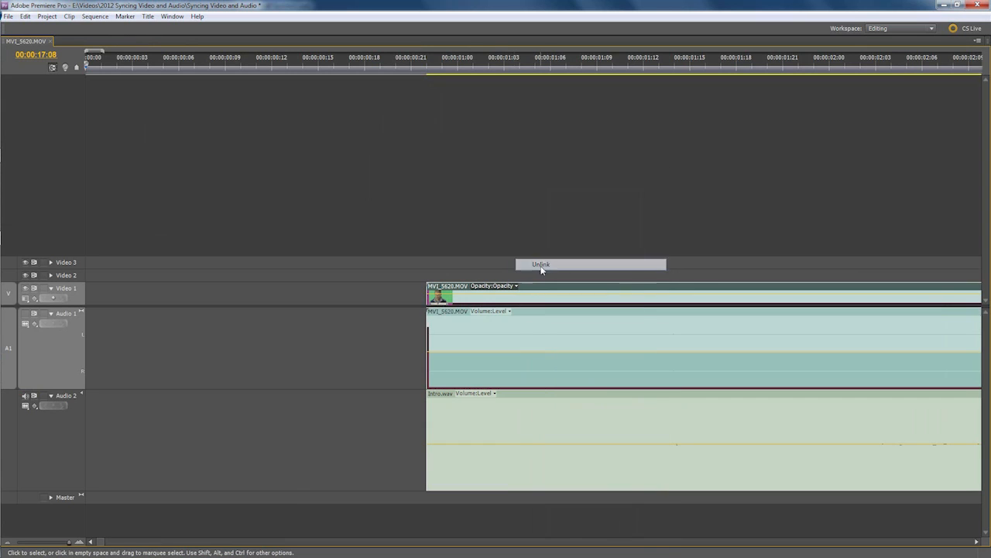
click(534, 344)
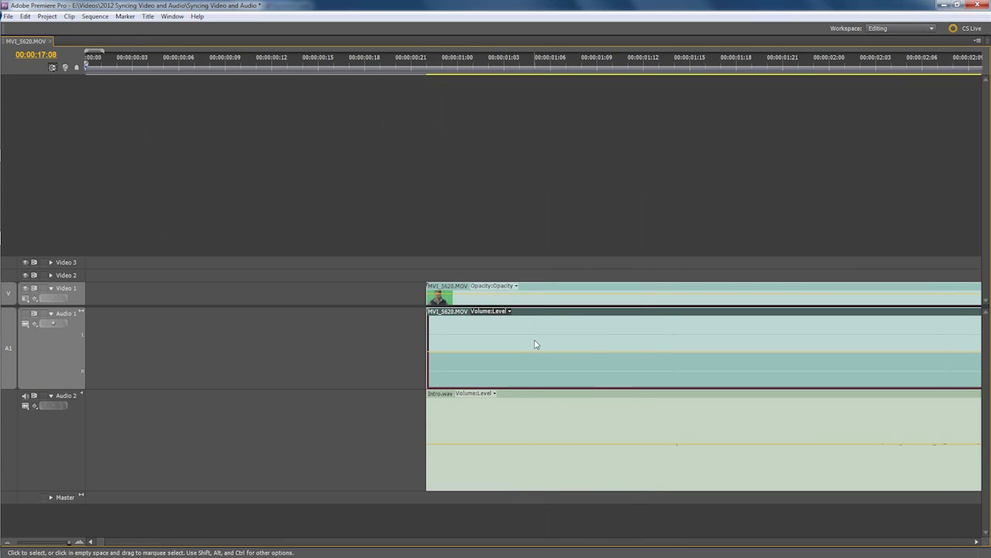
key(Delete)
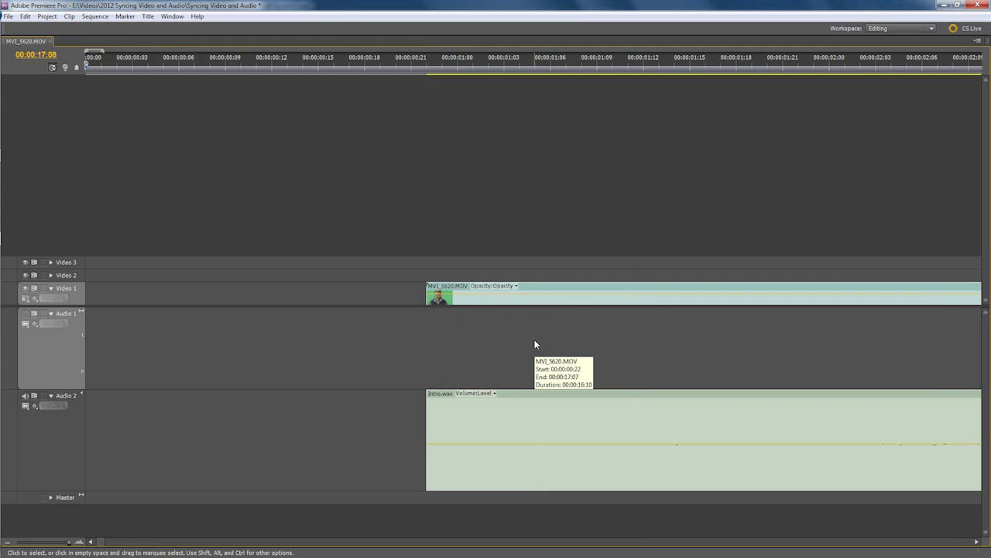
Select the MVI_5620.MOV video and the Intro.wav audio together and link them as one clip.
click(520, 300)
shift+click(504, 427)
key(grave)
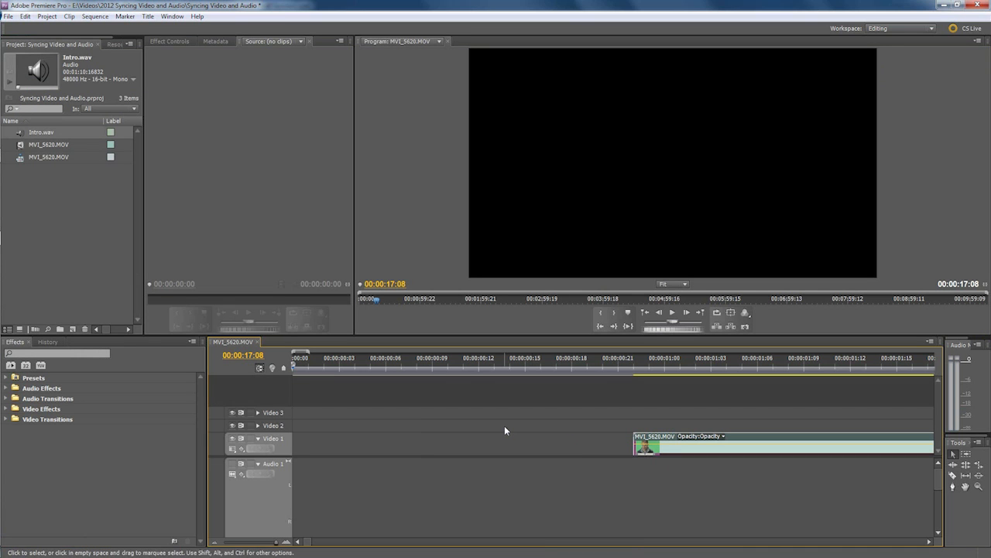
right_click(683, 443)
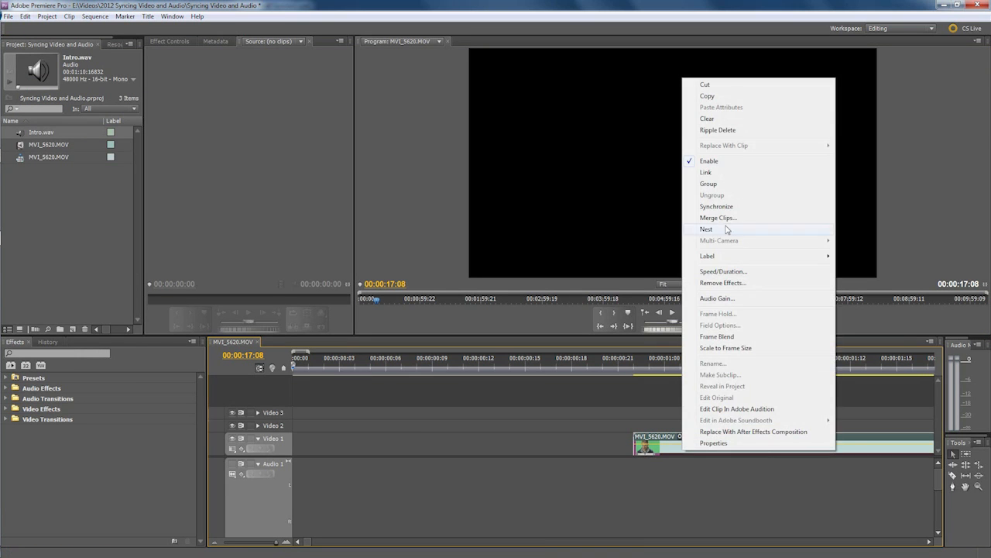
click(720, 172)
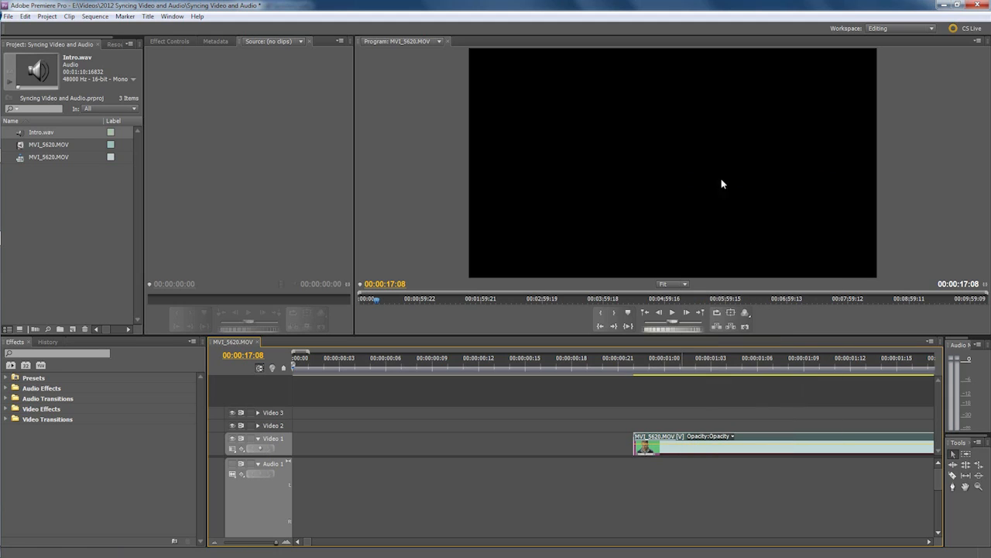
Collapse the empty Audio 1 track and move the linked video and audio clip to the very start of the sequence.
click(258, 464)
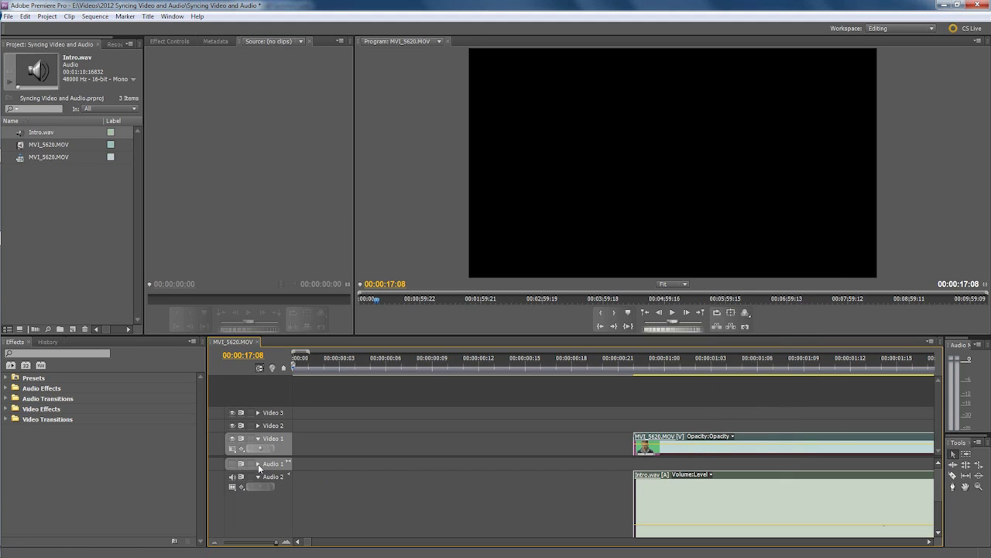
drag(713, 450, 341, 447)
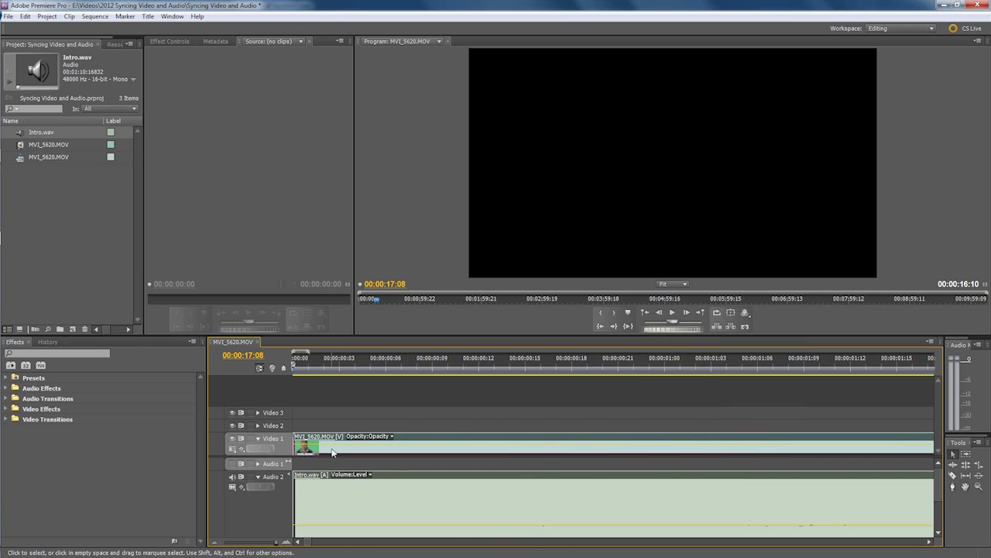
Play the sequence from its beginning to check the sync between the video and Intro.wav.
key(Home)
key(space)
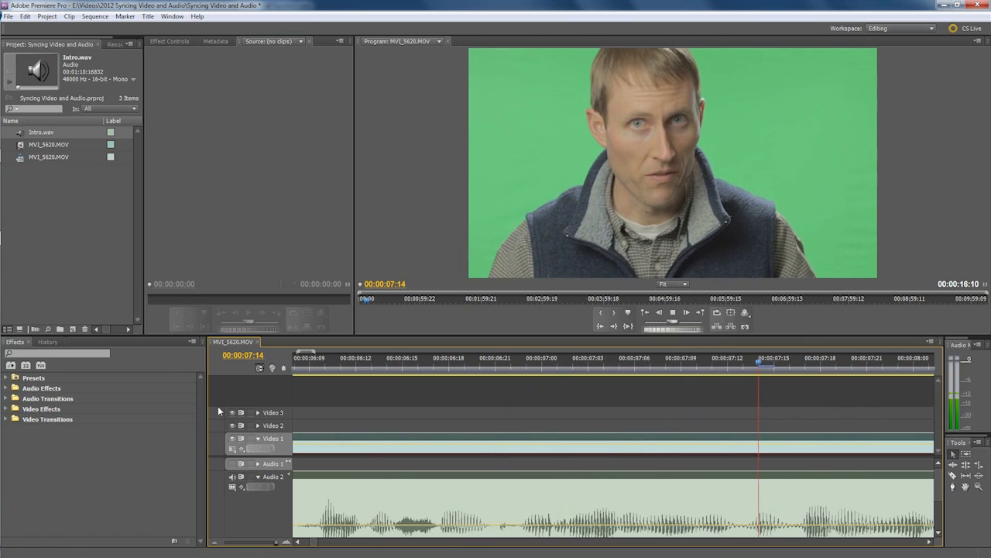
key(space)
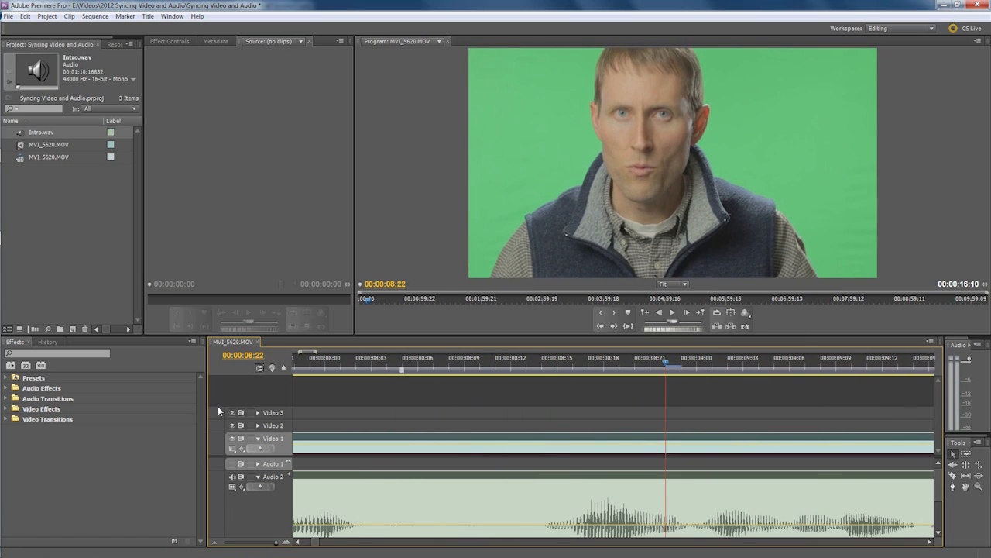